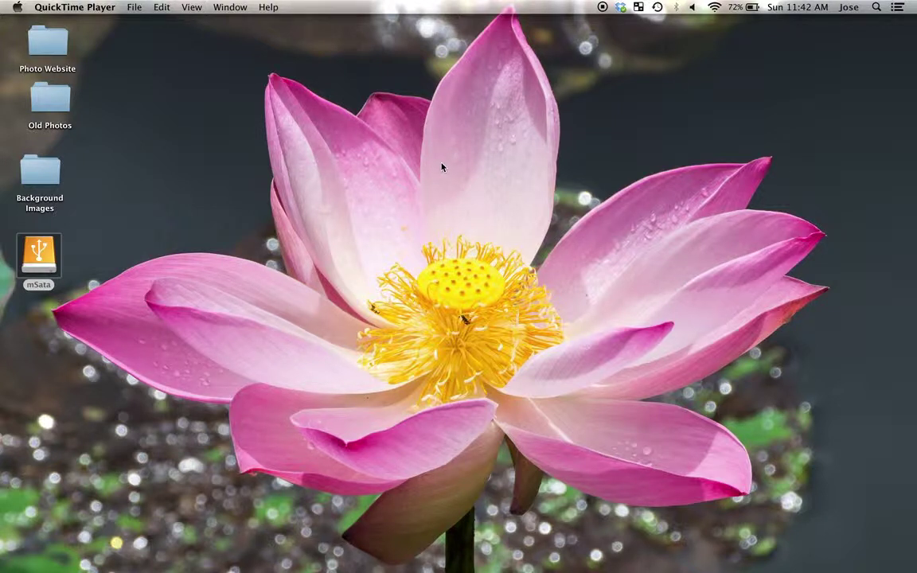
# Switch to Safari in full screen and search the web for "bit sync".
pyautogui.moveTo(260, 567)
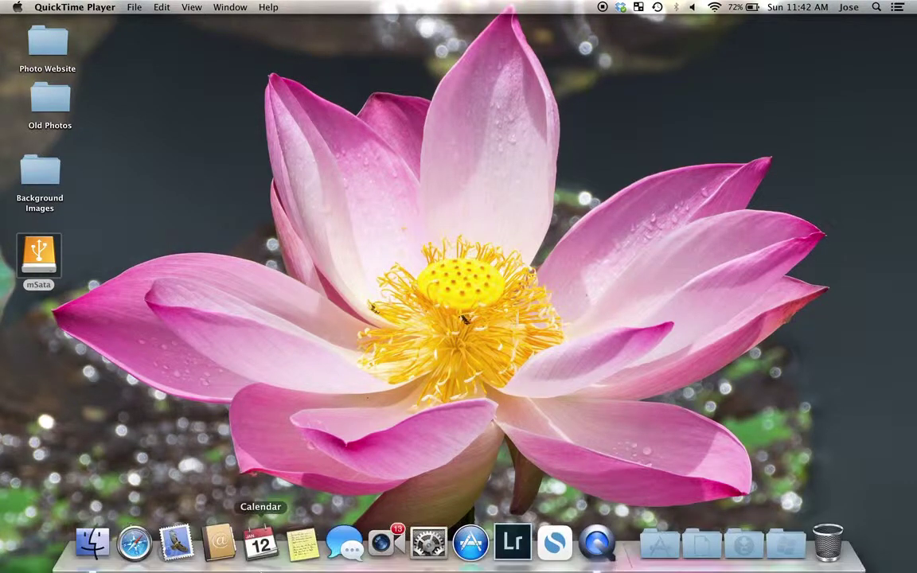
pyautogui.click(148, 556)
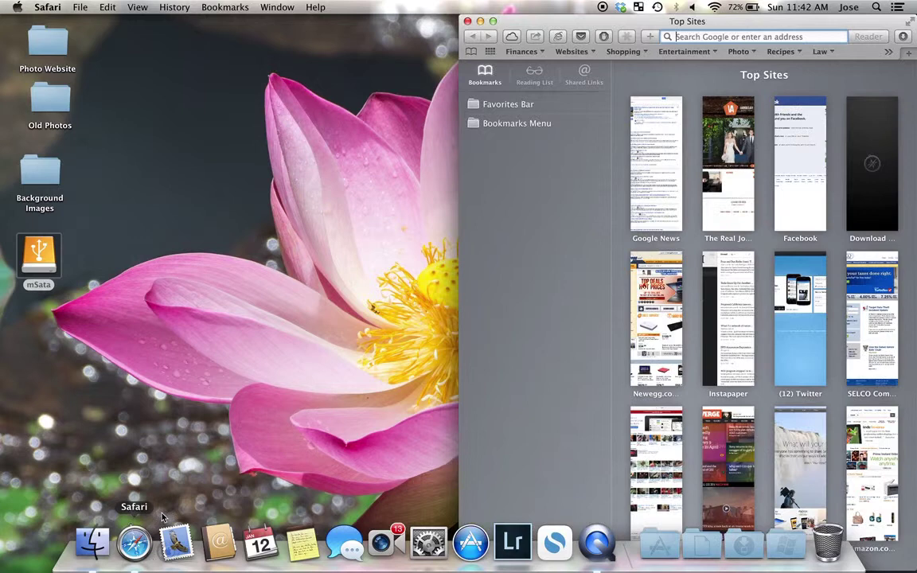
pyautogui.click(909, 23)
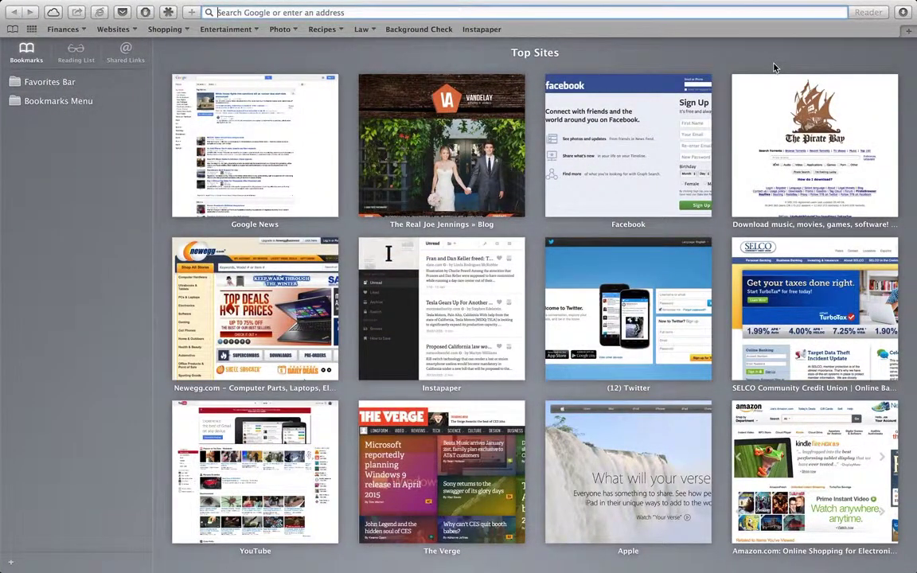
pyautogui.write('bit ')
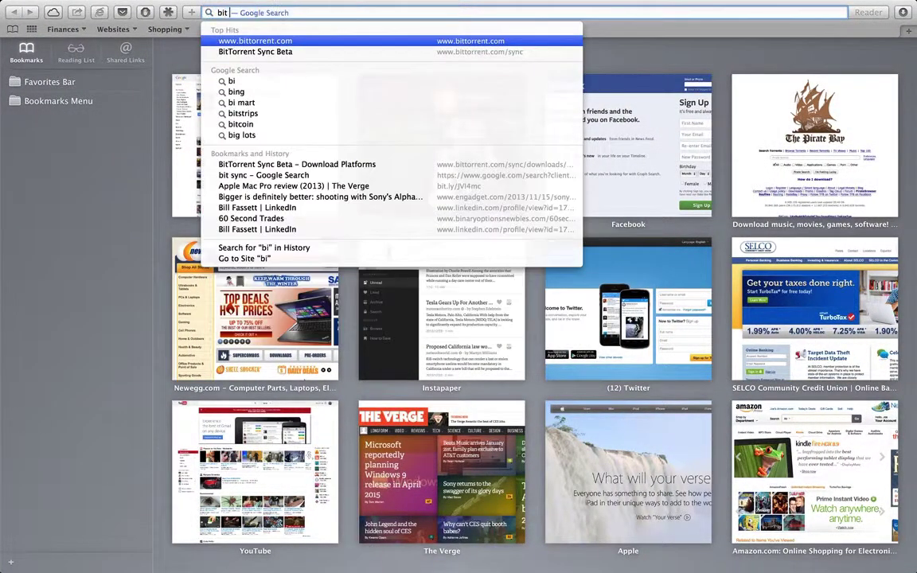
pyautogui.write('sync')
pyautogui.press('Return')
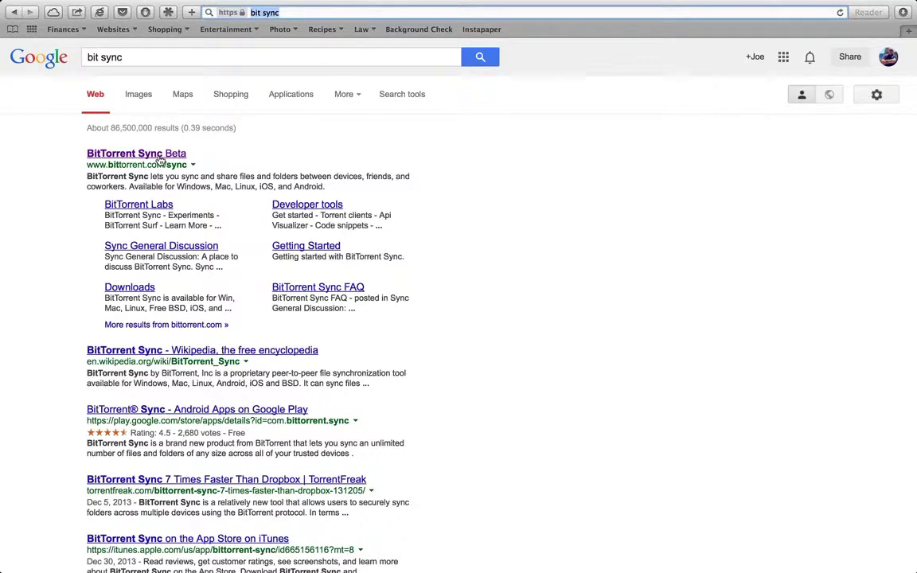
# Go to the BitTorrent Sync Beta site from the results and open the downloaded BTSync.dmg installer.
pyautogui.click(159, 158)
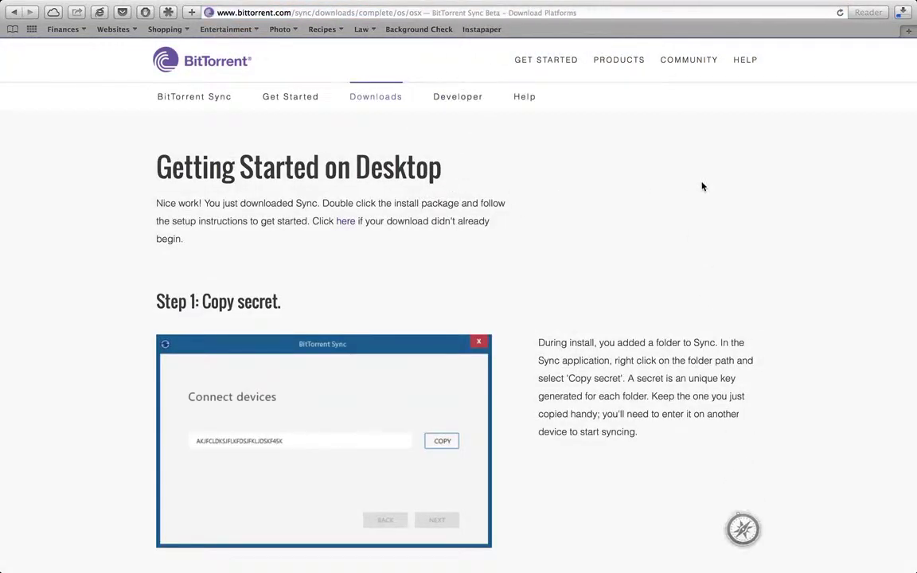
pyautogui.click(903, 14)
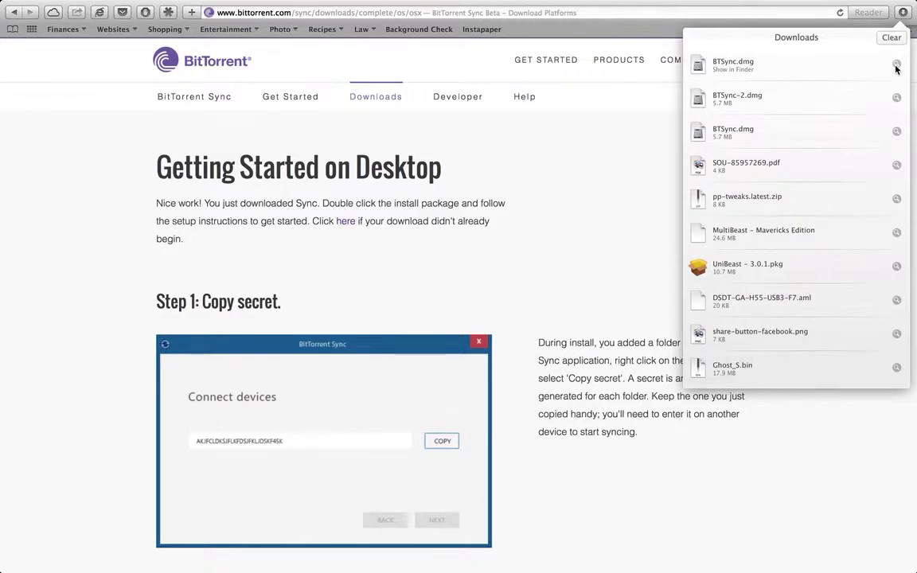
pyautogui.click(737, 66)
pyautogui.doubleClick(736, 67)
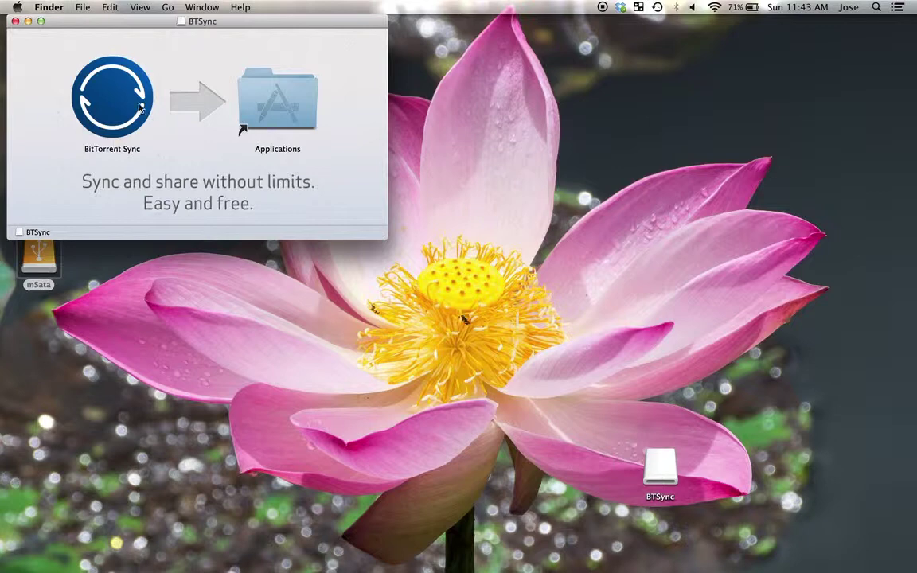
# Move the BTSync window and disk icon clear of the desktop folders and copy BitTorrent Sync into the Applications folder.
pyautogui.moveTo(142, 28); pyautogui.dragTo(235, 186)
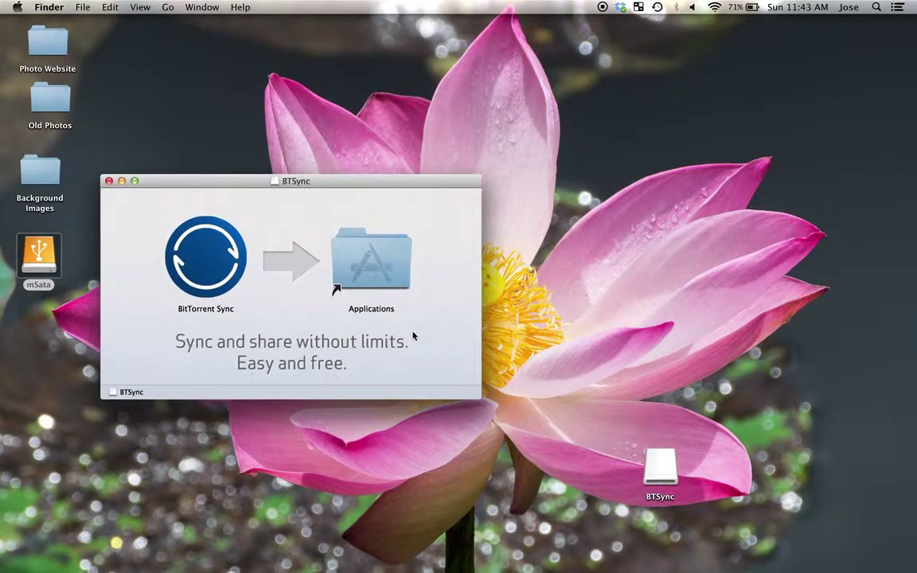
pyautogui.click(657, 460)
pyautogui.moveTo(657, 460); pyautogui.dragTo(835, 73)
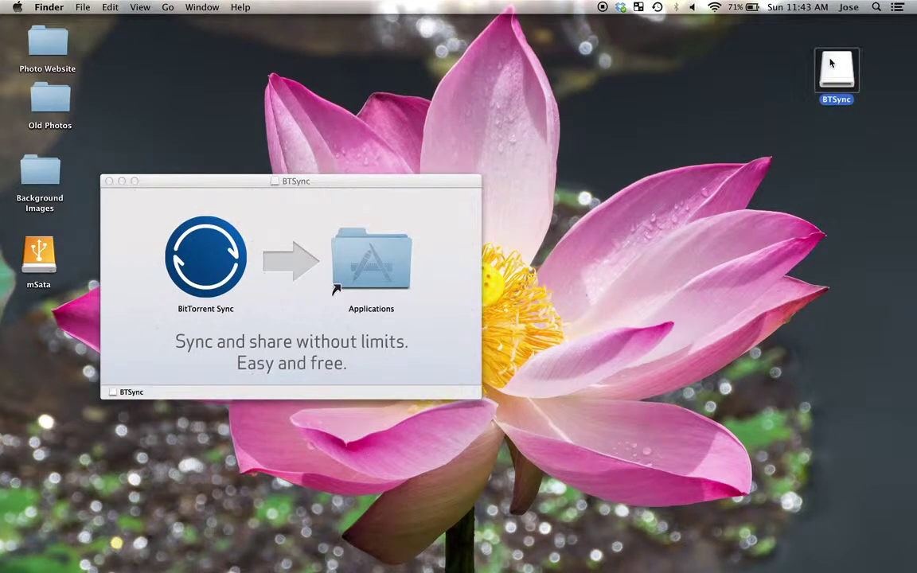
pyautogui.click(217, 262)
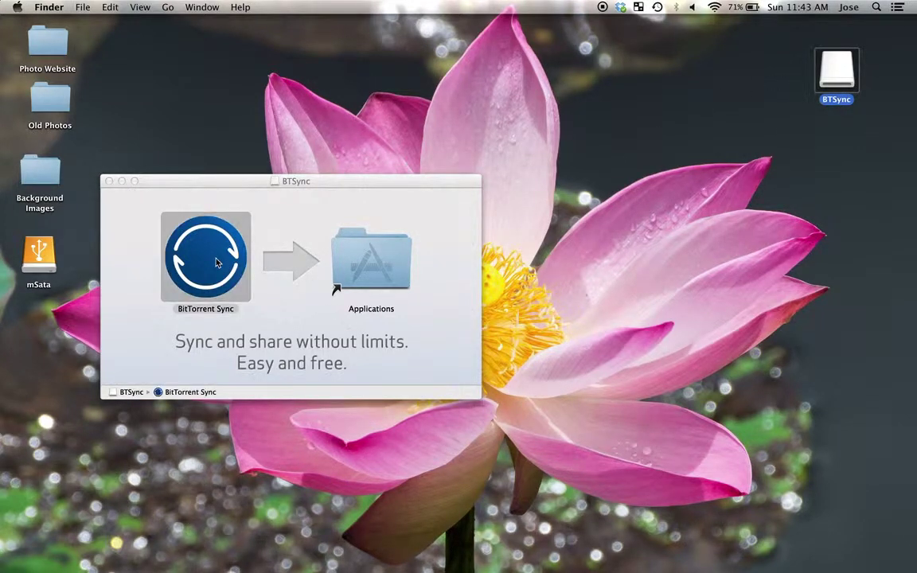
pyautogui.moveTo(216, 263); pyautogui.dragTo(357, 262)
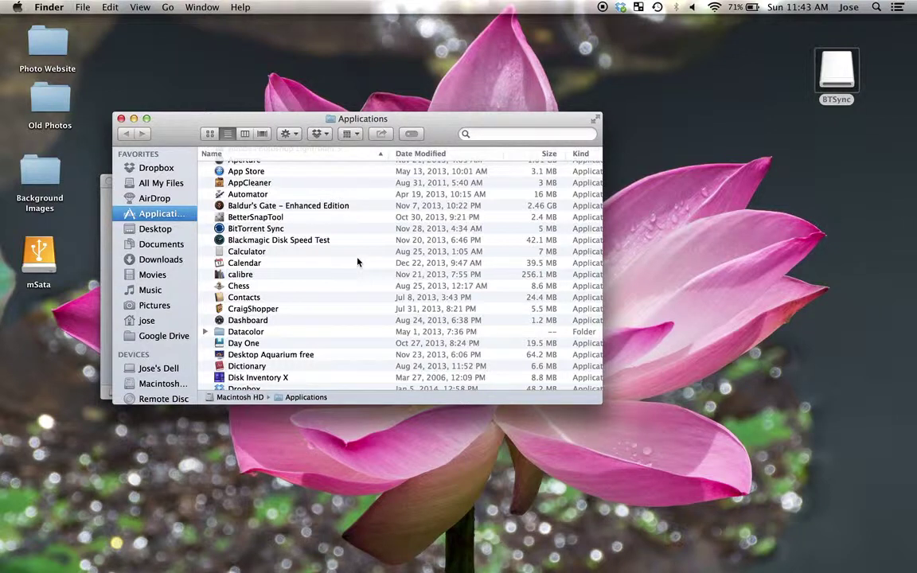
pyautogui.click(231, 230)
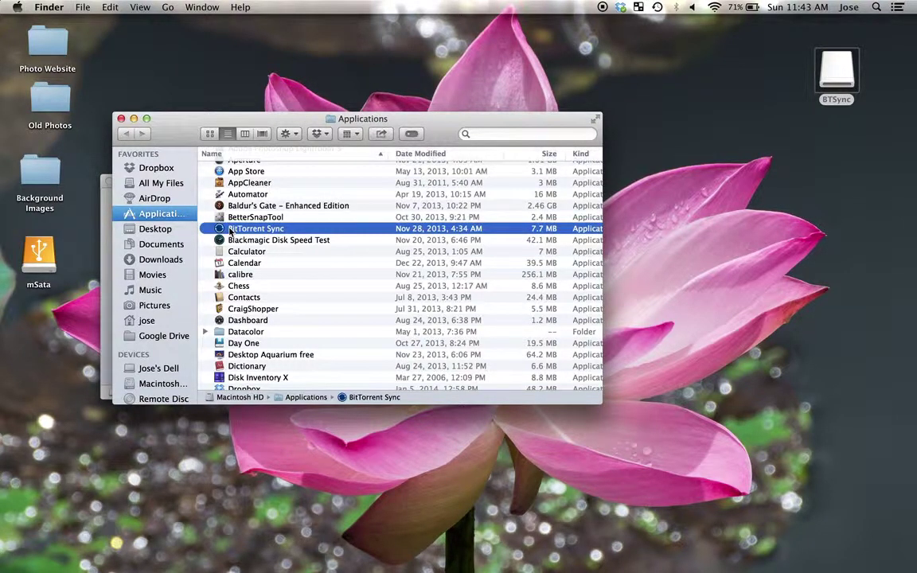
pyautogui.click(121, 120)
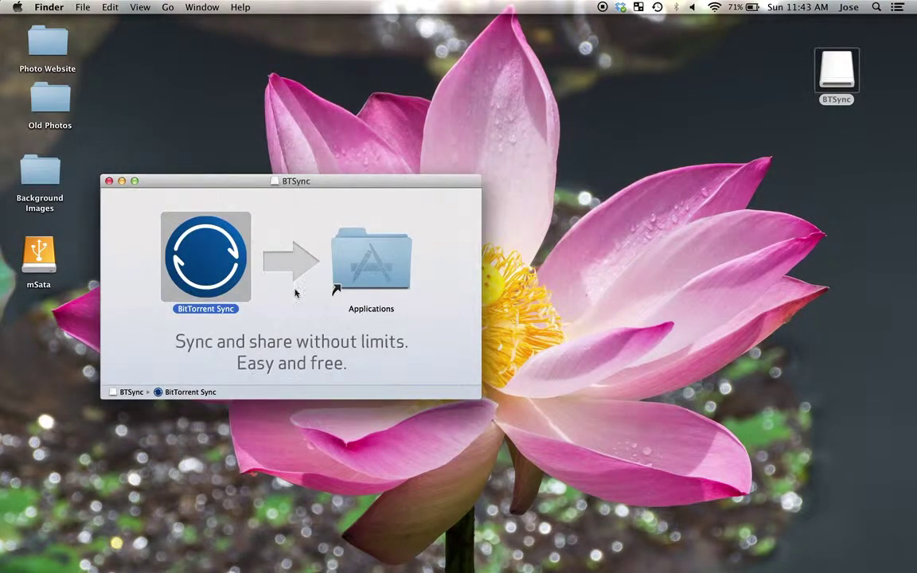
# Check the Applications folder for the BitTorrent Sync application.
pyautogui.click(375, 268)
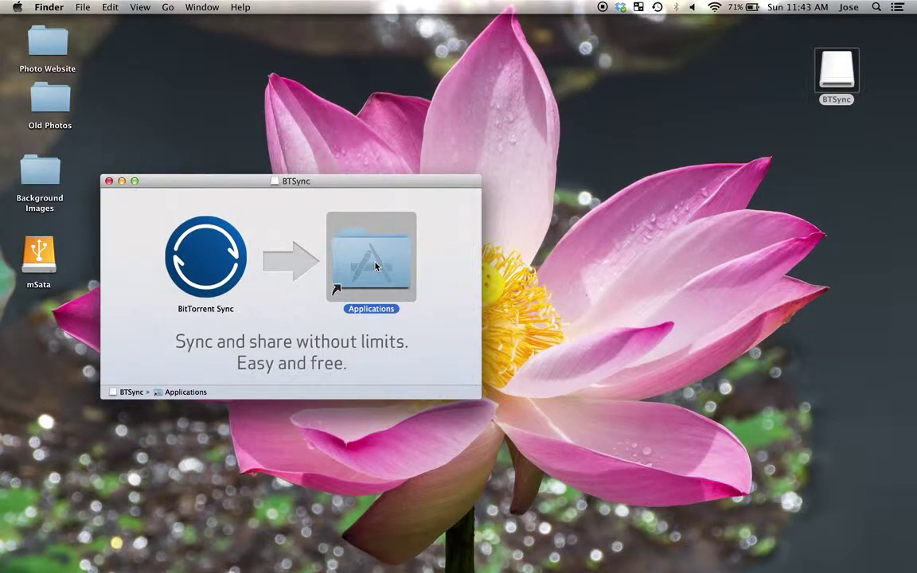
pyautogui.doubleClick(376, 267)
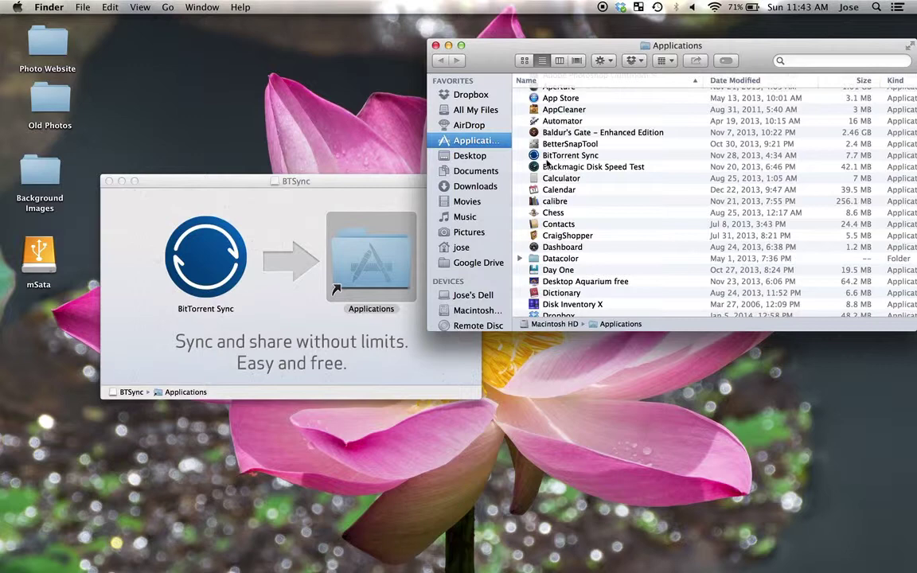
pyautogui.click(435, 46)
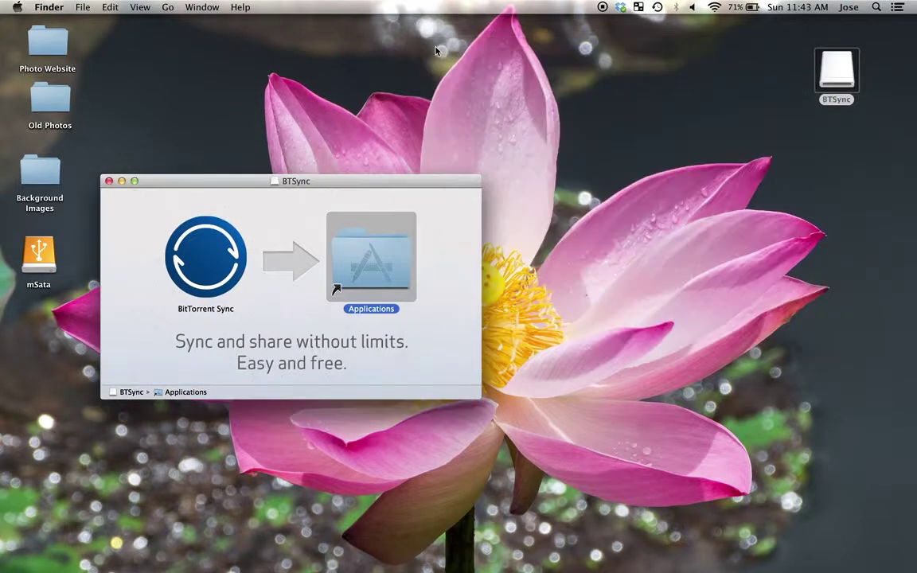
# Launch BitTorrent Sync from the Applications folder and allow the downloaded application to open.
pyautogui.moveTo(597, 557)
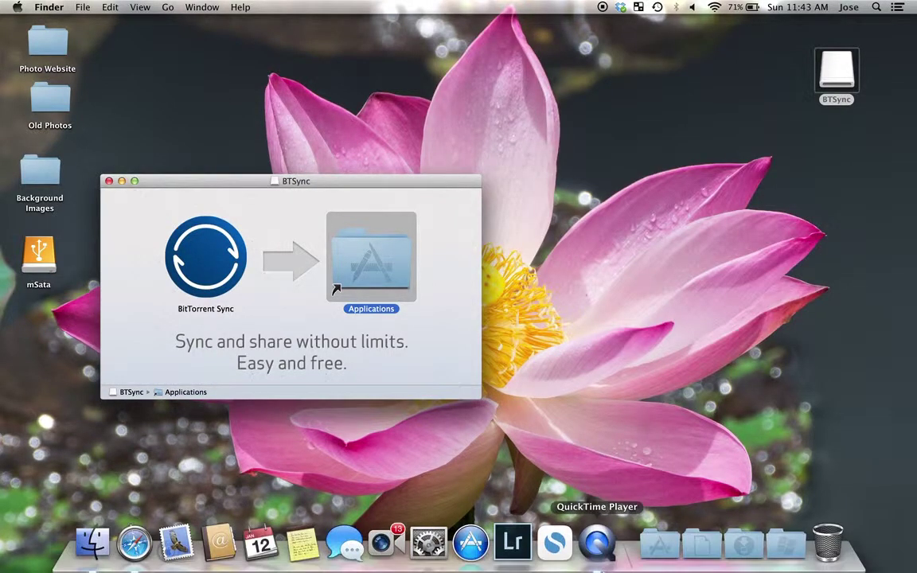
pyautogui.click(659, 547)
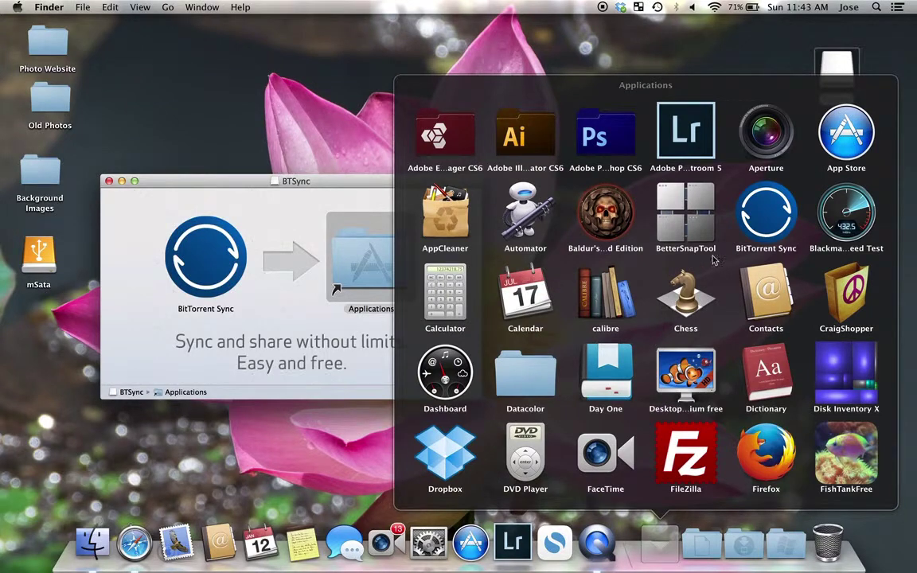
pyautogui.click(754, 227)
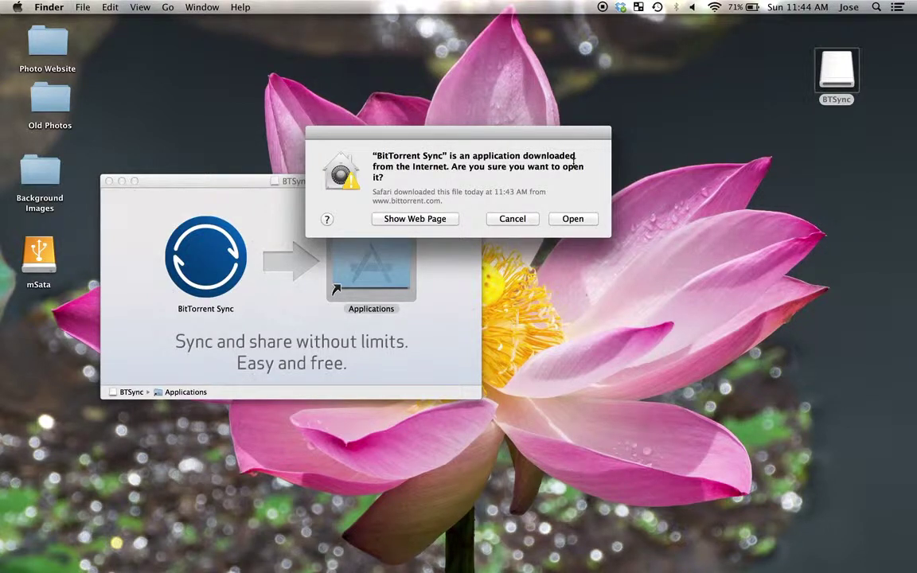
pyautogui.click(573, 218)
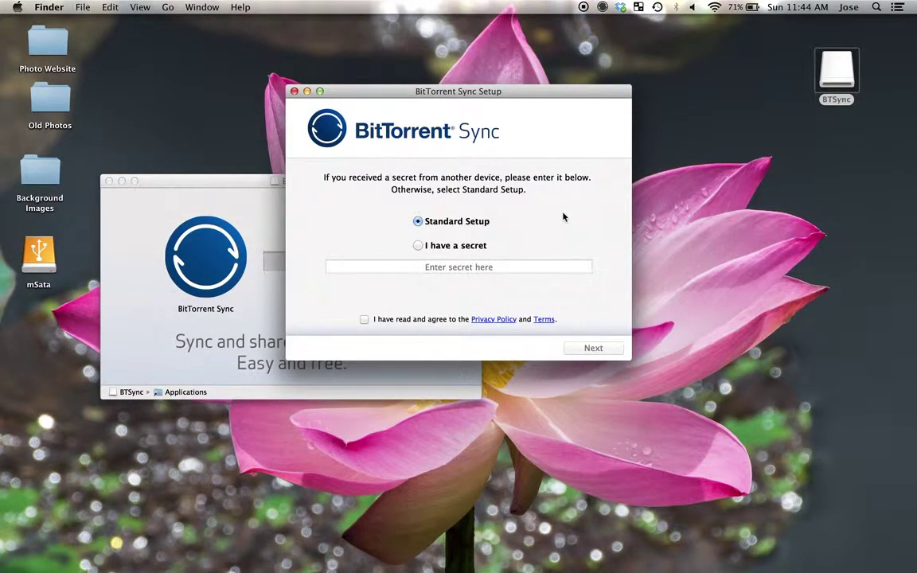
# Set up with the "I have a secret" option, accept the privacy policy and terms, paste the sync secret and continue.
pyautogui.click(418, 245)
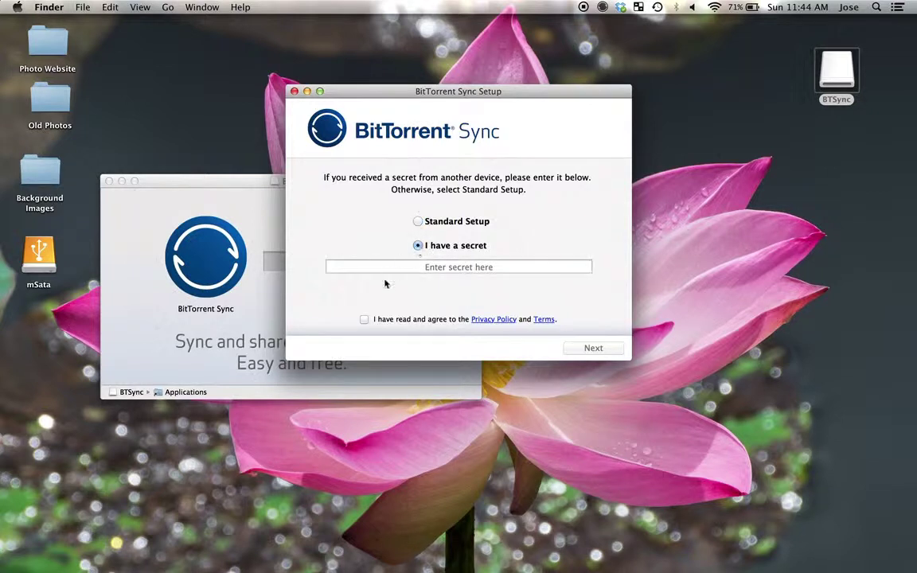
pyautogui.click(364, 319)
pyautogui.click(352, 268)
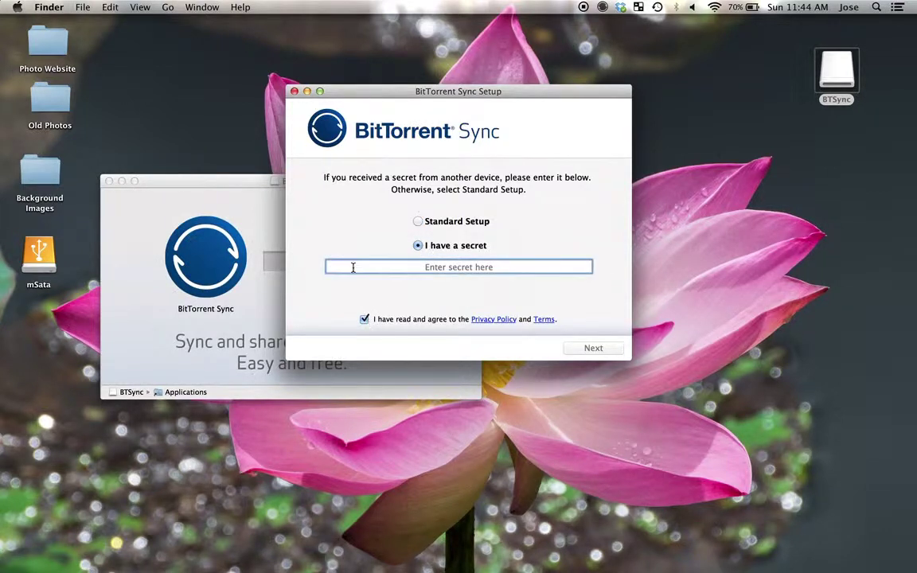
pyautogui.click(111, 8)
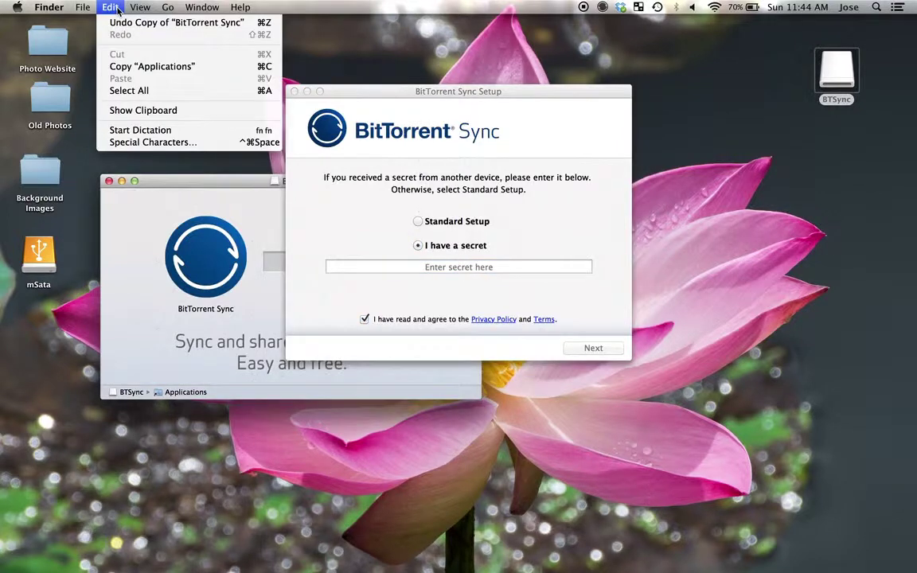
pyautogui.click(119, 90)
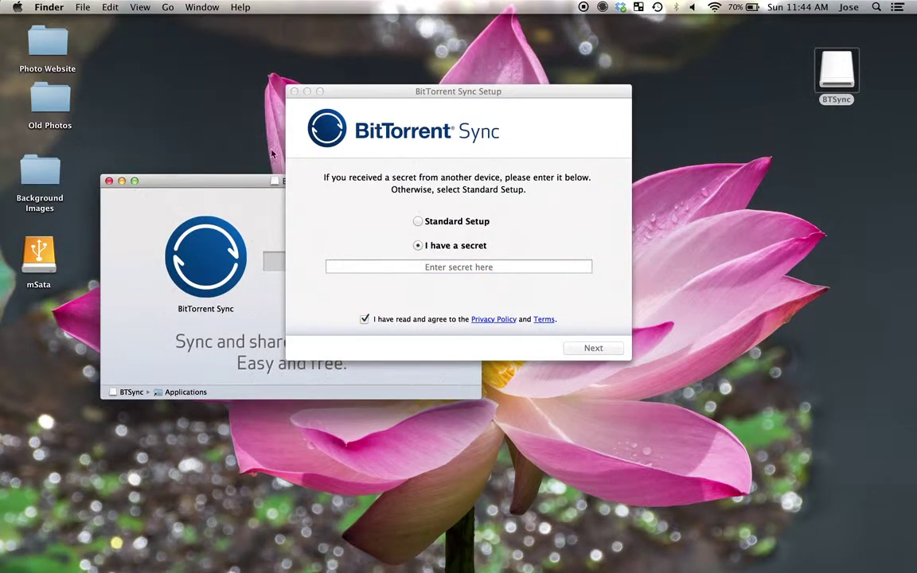
pyautogui.click(357, 267)
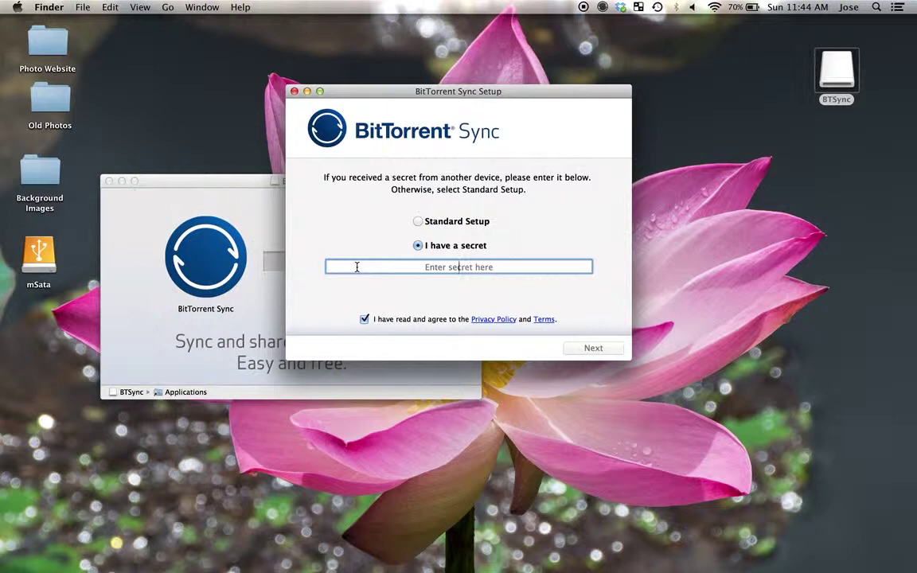
pyautogui.press('super+v')
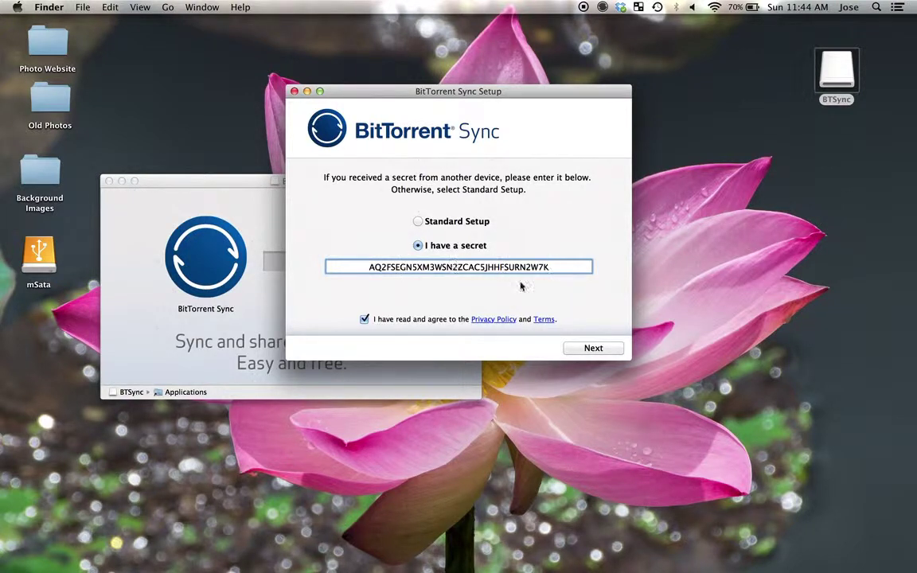
pyautogui.click(582, 346)
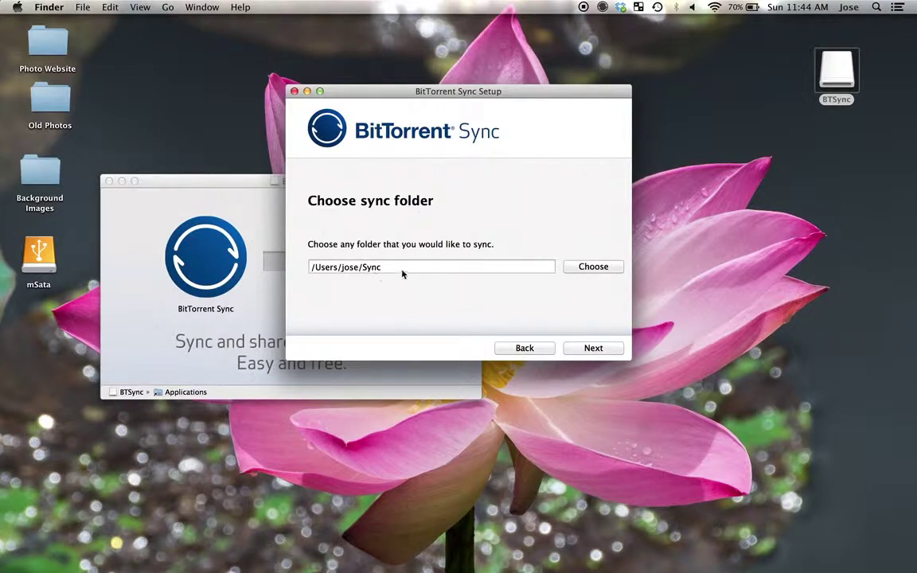
# Browse to the Documents folder as the location for the sync folder.
pyautogui.click(589, 267)
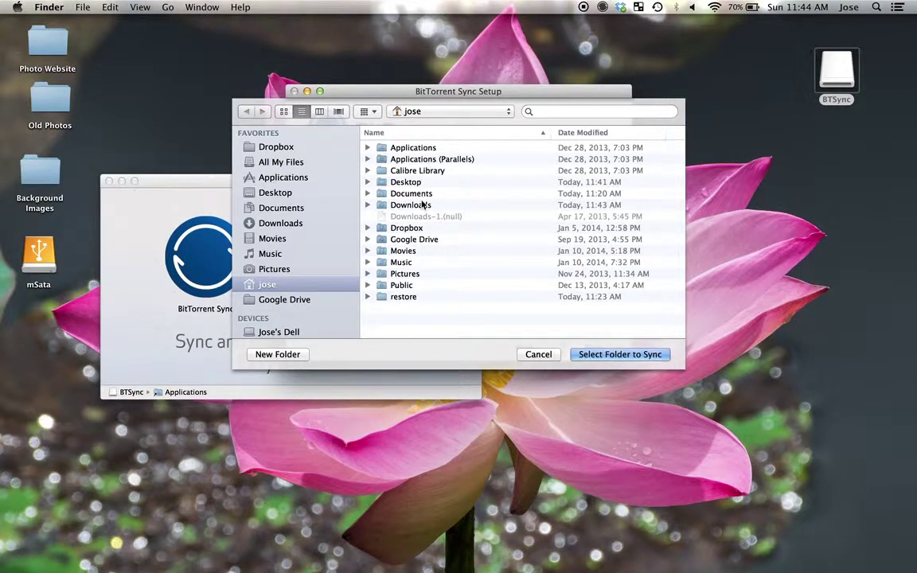
pyautogui.click(384, 196)
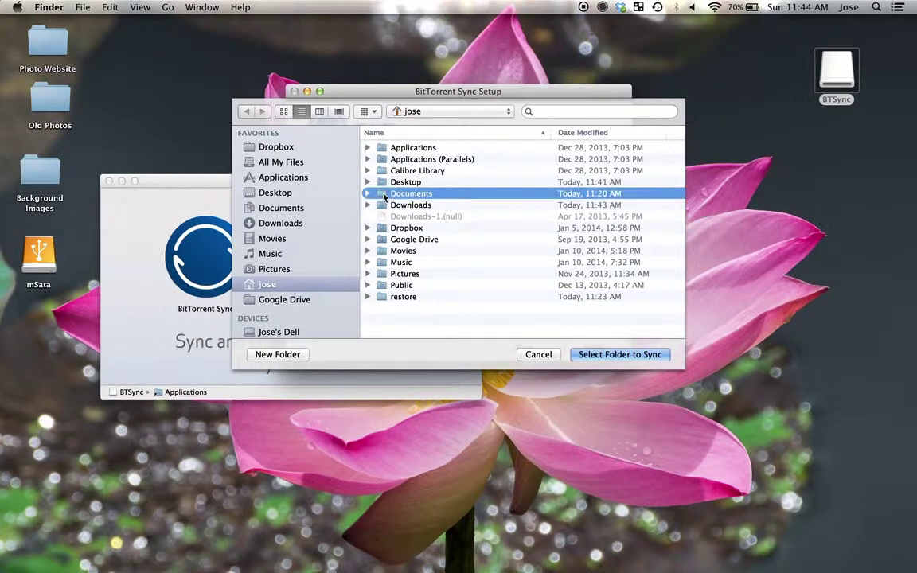
pyautogui.doubleClick(383, 196)
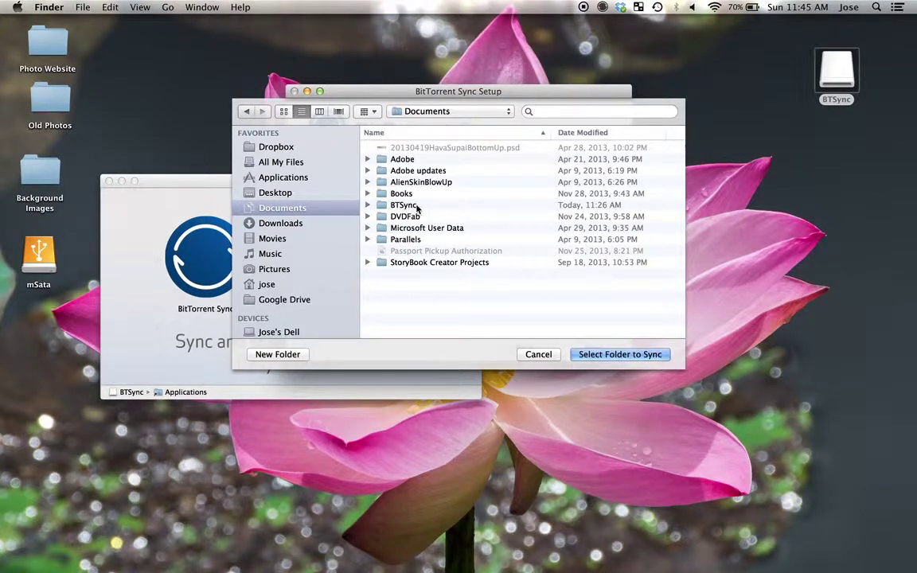
pyautogui.click(268, 355)
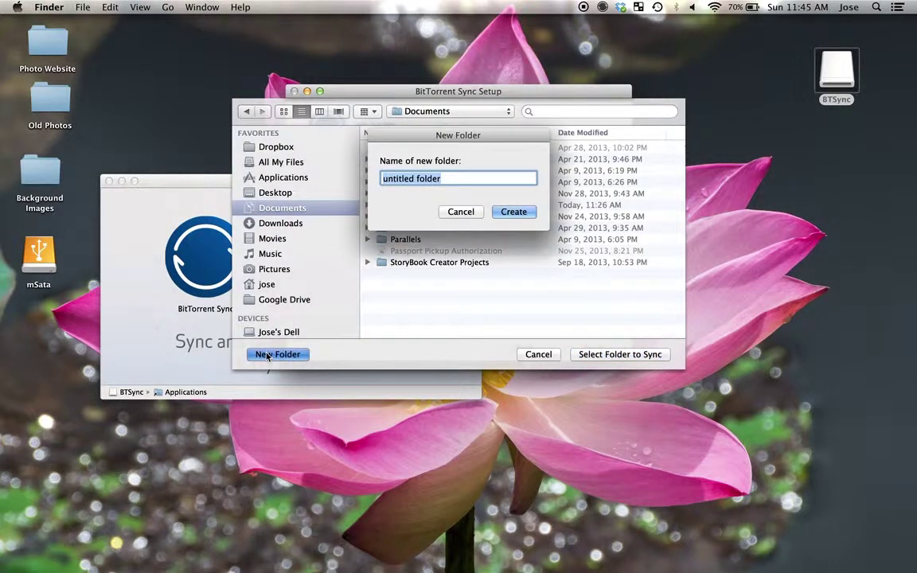
pyautogui.write('B')
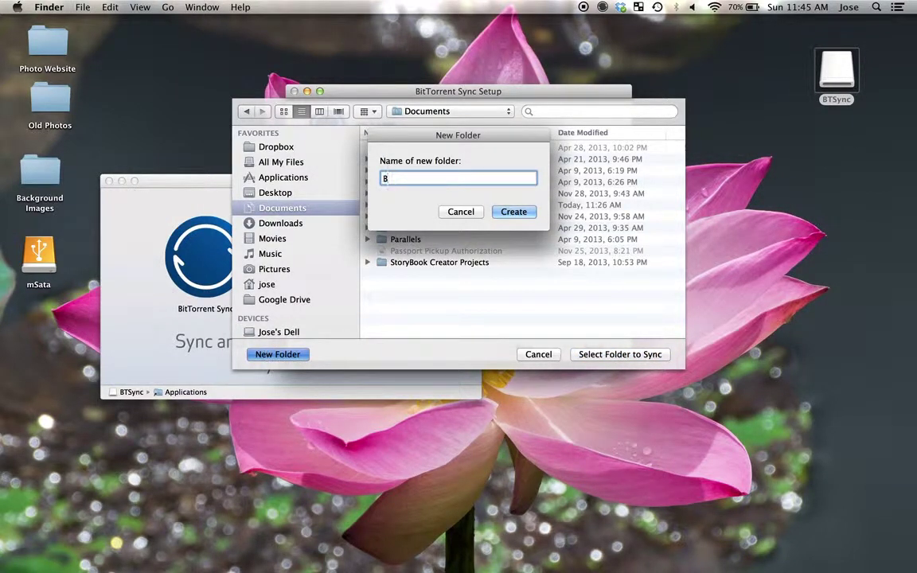
pyautogui.write('TSync')
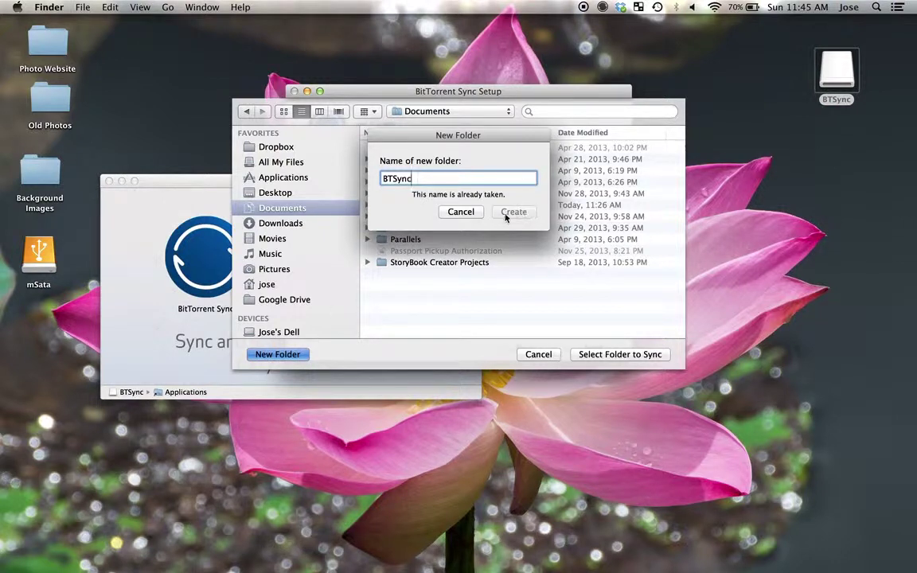
pyautogui.click(460, 211)
# Choose the existing BTSync folder in Documents as the sync folder and continue the setup.
pyautogui.click(406, 205)
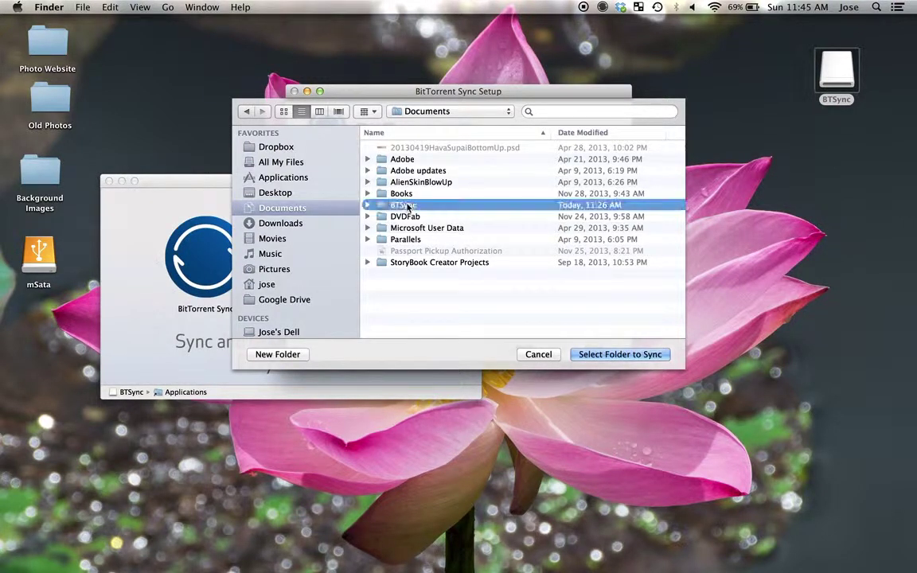
pyautogui.click(599, 355)
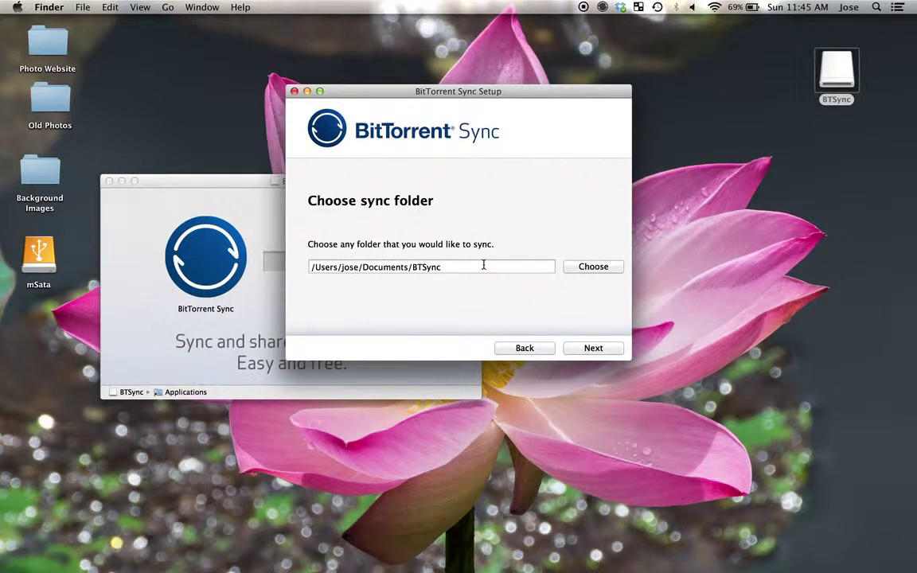
pyautogui.click(582, 350)
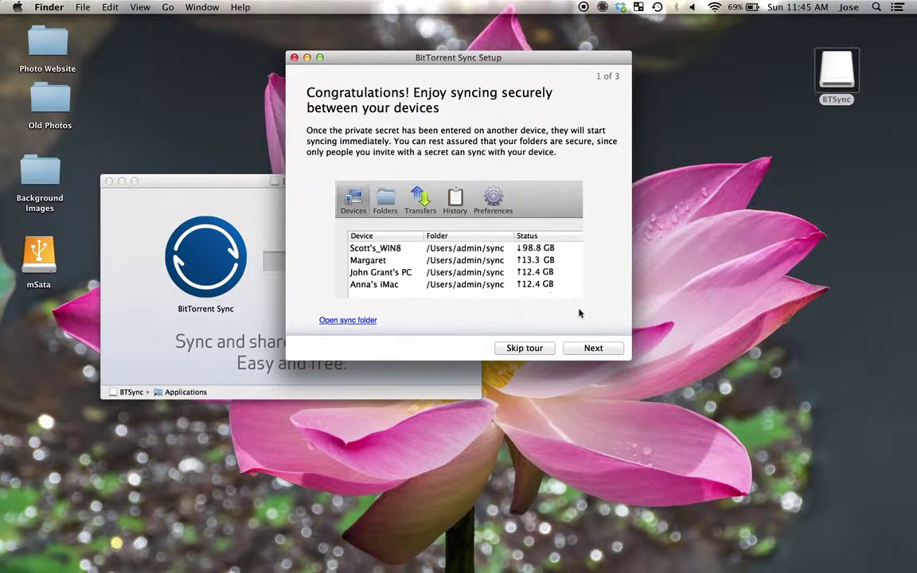
# Go through the three-page setup tour to finish it, and close the BTSync installer window.
pyautogui.click(593, 349)
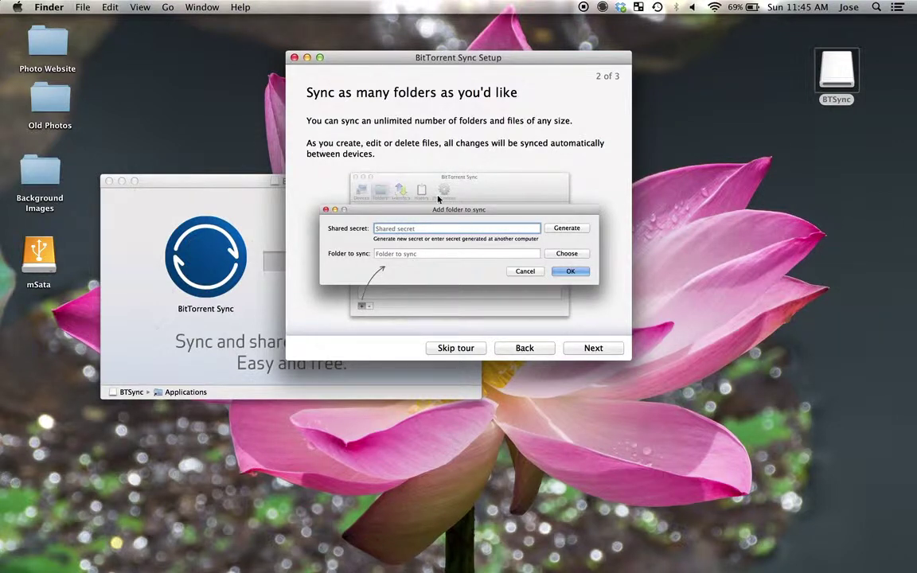
pyautogui.click(585, 348)
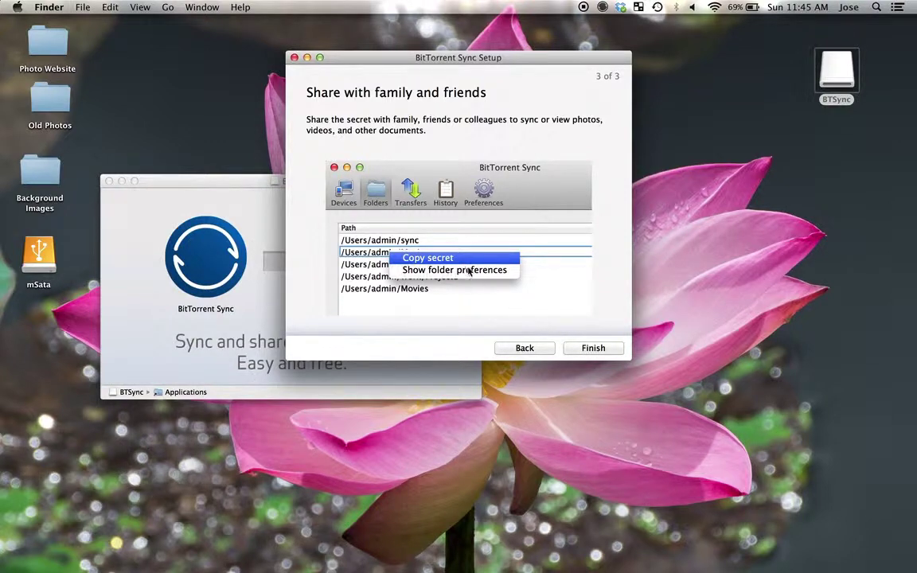
pyautogui.click(583, 349)
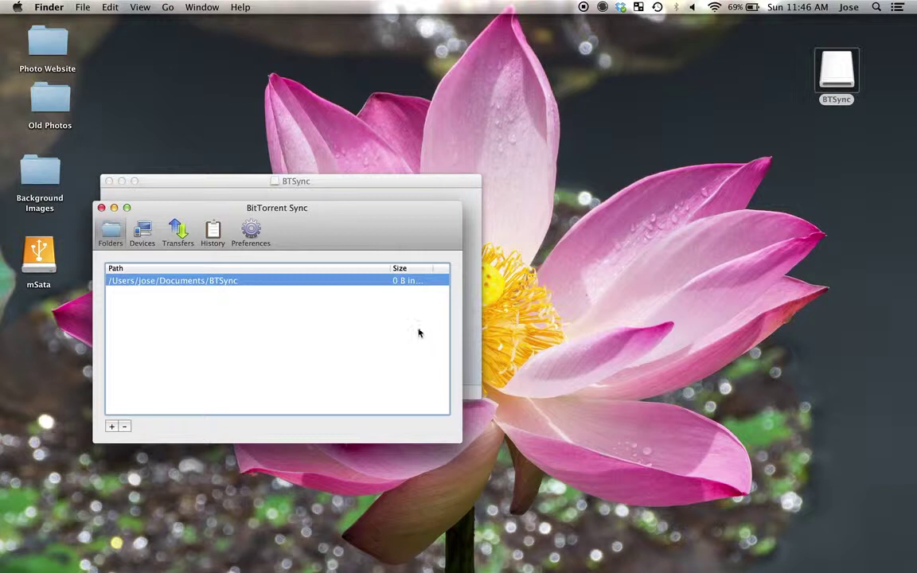
pyautogui.click(109, 180)
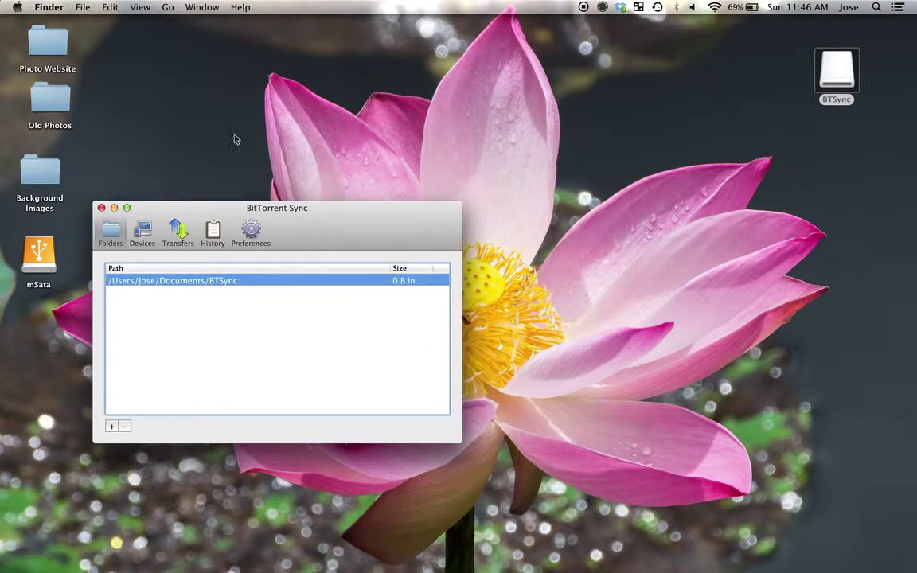
# Open the BitTorrent Sync window and copy the secret of the Documents/BTSync folder.
pyautogui.click(603, 7)
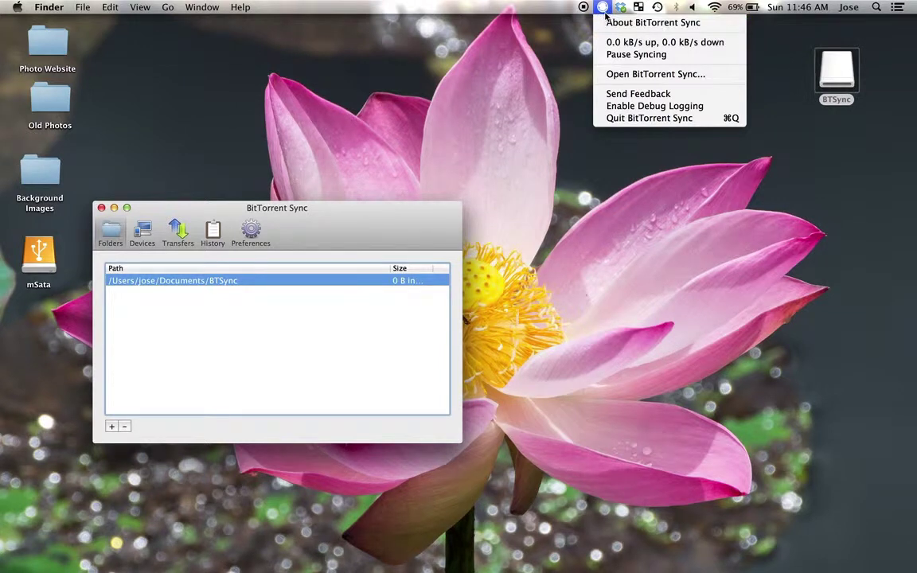
pyautogui.click(617, 74)
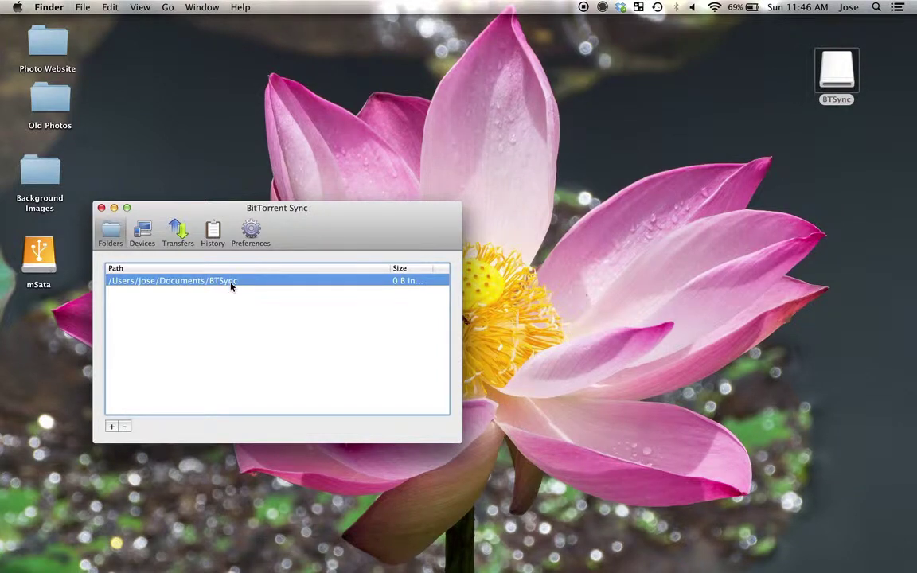
pyautogui.rightClick(231, 286)
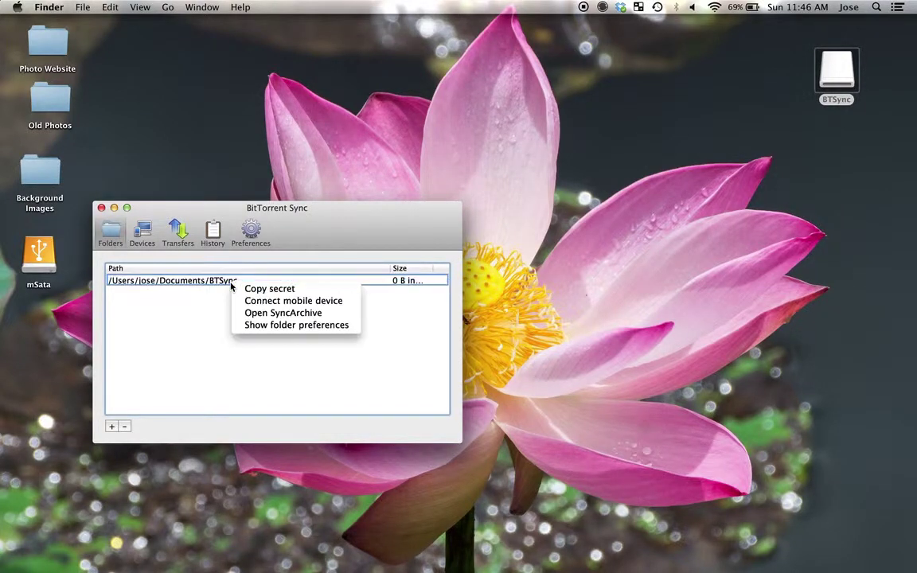
pyautogui.press('Escape')
pyautogui.rightClick(231, 286)
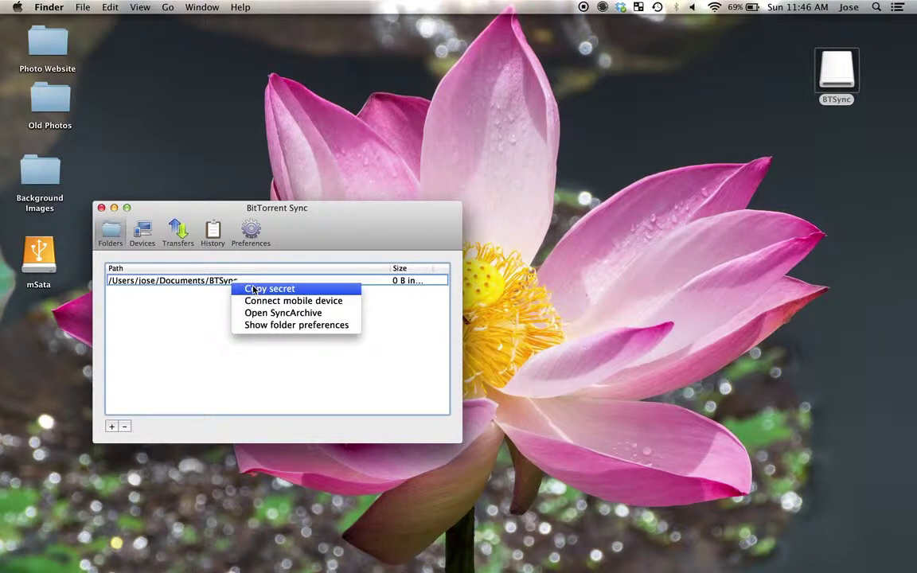
pyautogui.click(253, 289)
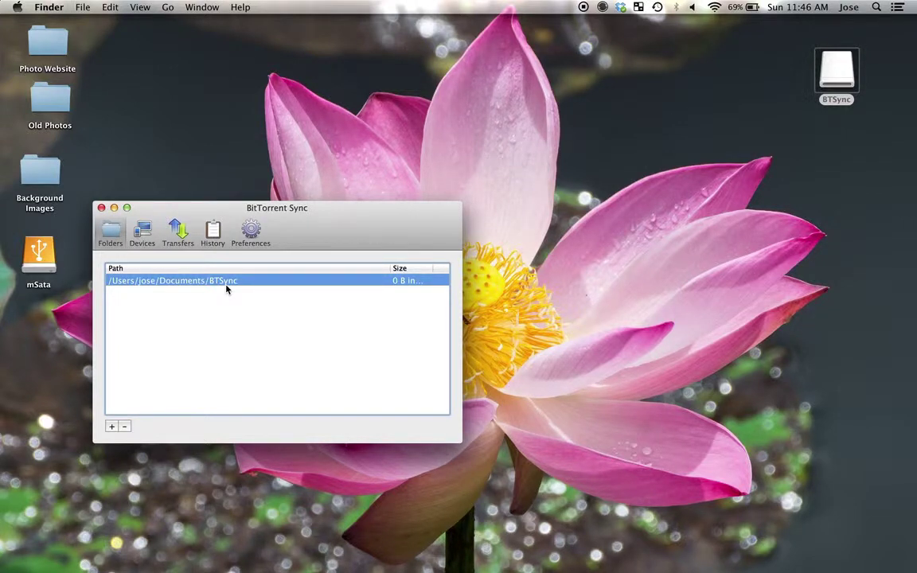
# Reveal the Dock.
pyautogui.moveTo(512, 553)
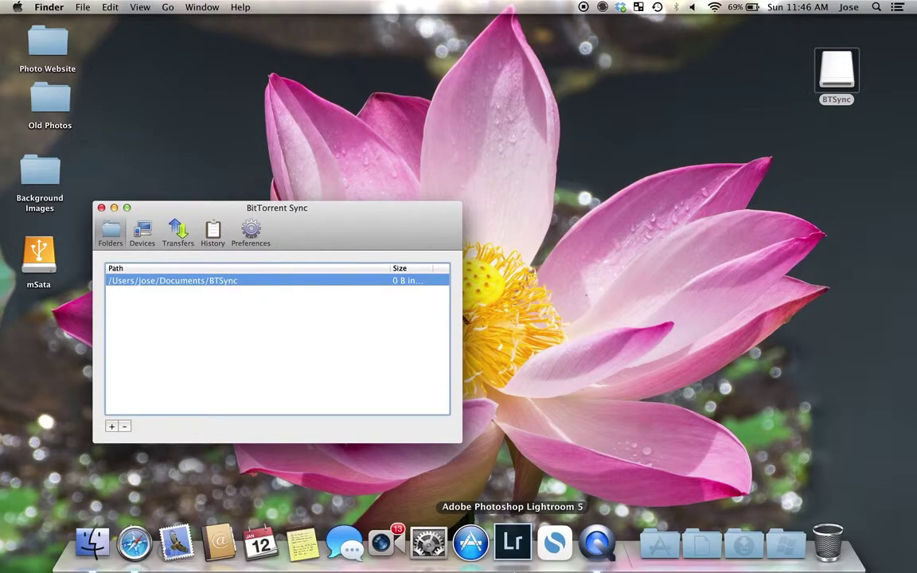